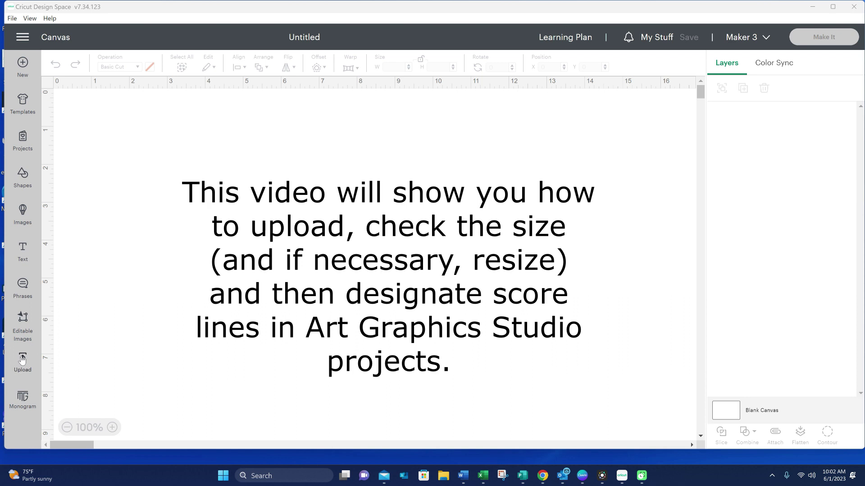
Upload the Basic 4 1-2 x 9 1-2 envelope.svg file from its folder under Pictures, Crafts, Envelopes as a cut image.
click(23, 360)
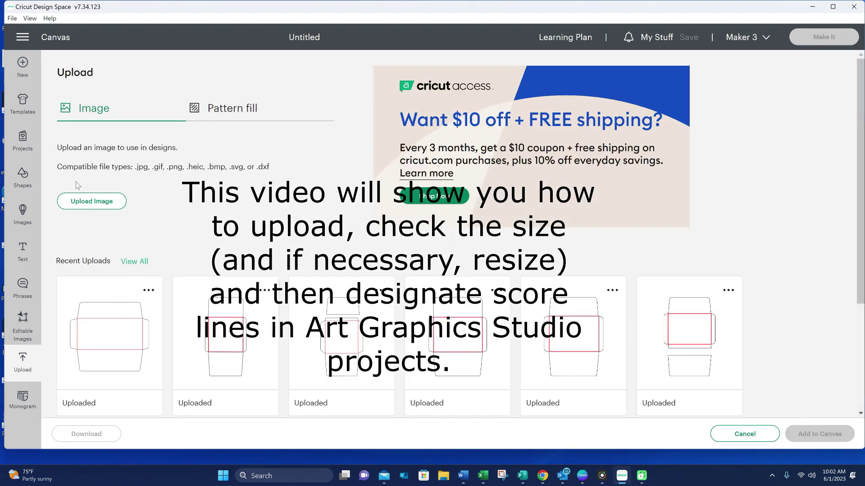
click(91, 203)
click(456, 237)
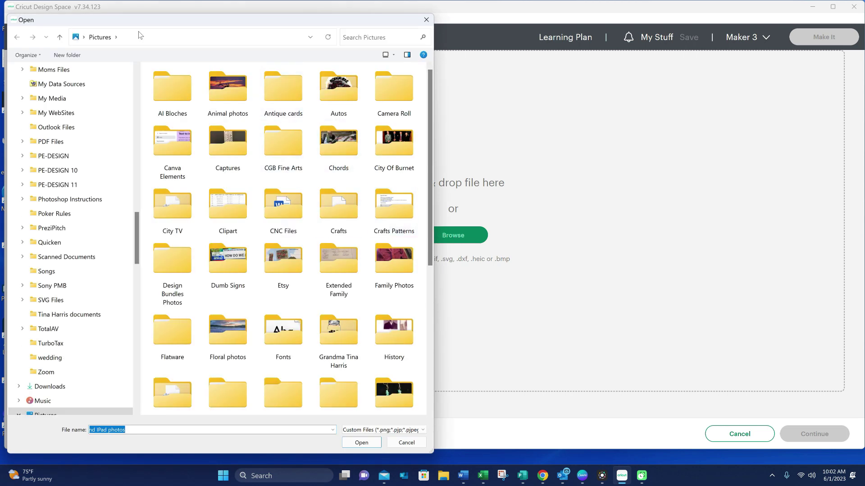
double_click(339, 207)
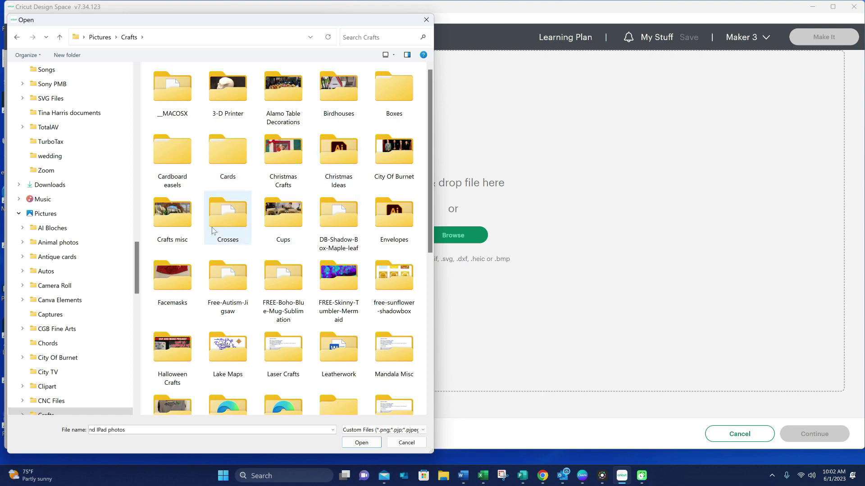
double_click(393, 223)
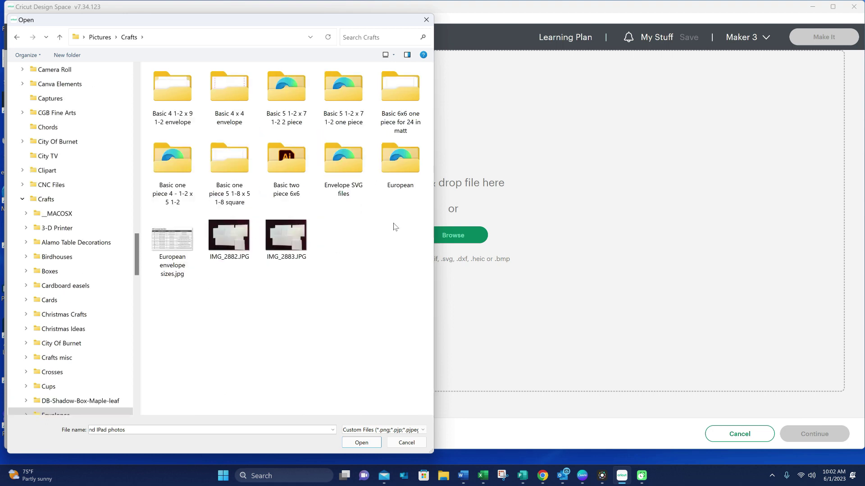
click(175, 92)
double_click(175, 88)
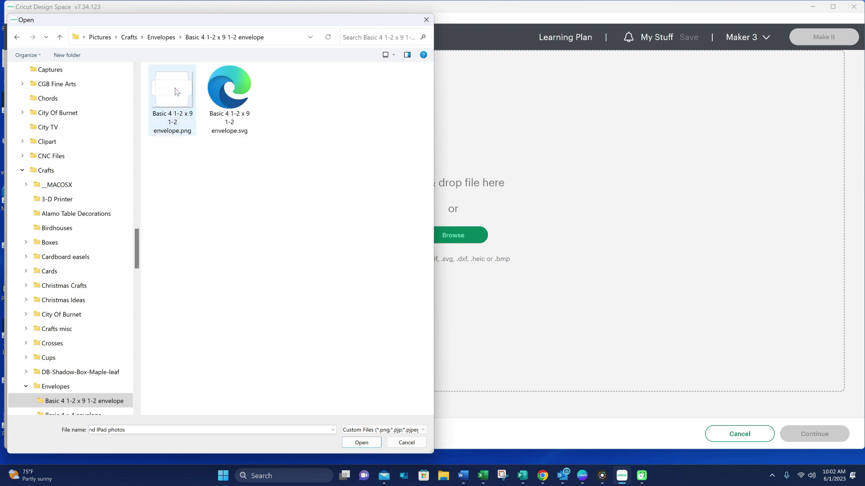
double_click(227, 92)
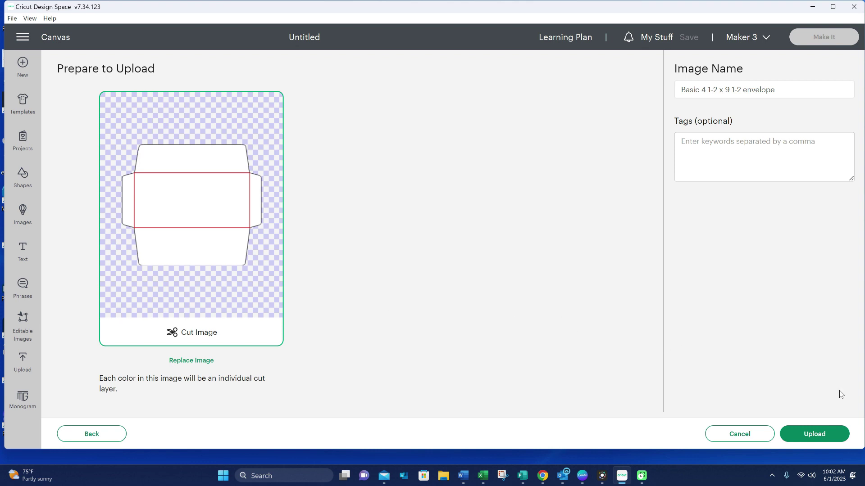
click(830, 433)
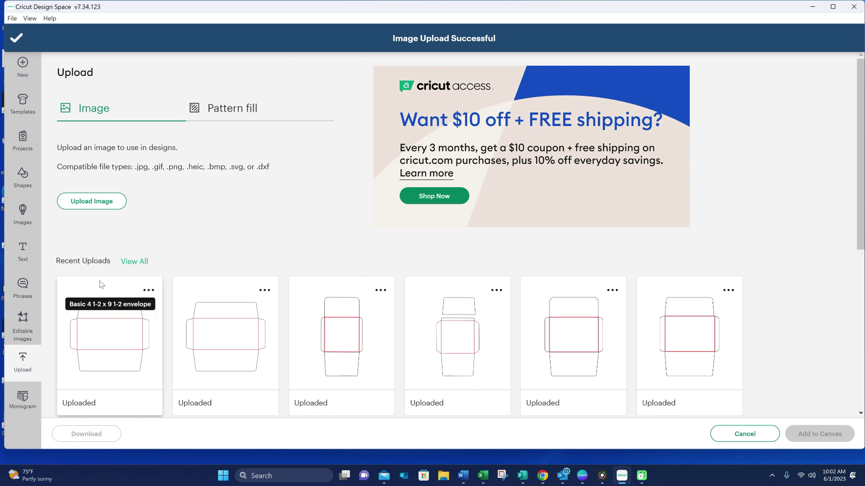
Add the uploaded 4 1-2 x 9 1-2 envelope to the canvas and move it to about X 3.08, Y 0.91.
click(102, 284)
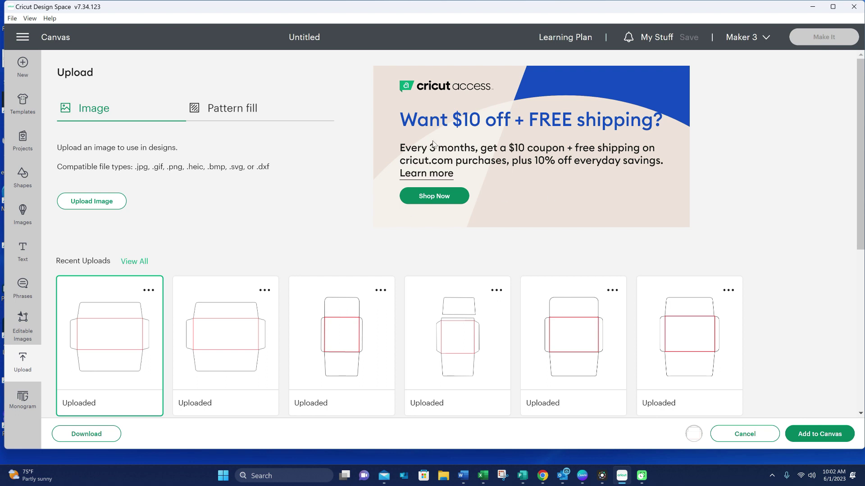
click(819, 438)
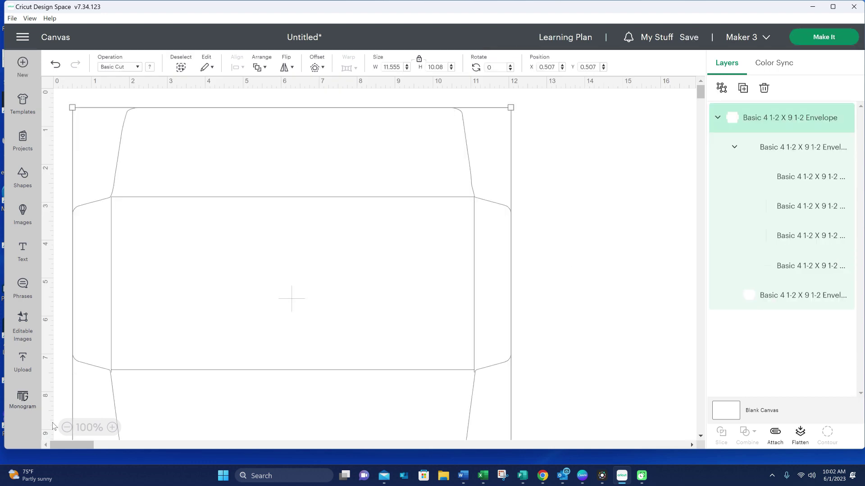
click(67, 428)
drag(276, 268, 349, 279)
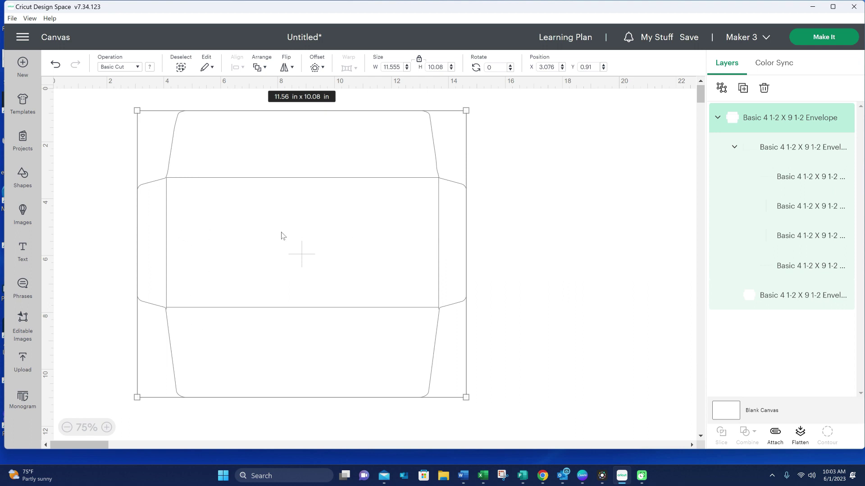
Insert a square with unlocked proportions and size it to 9.5 in wide by 4.5 in high.
click(25, 178)
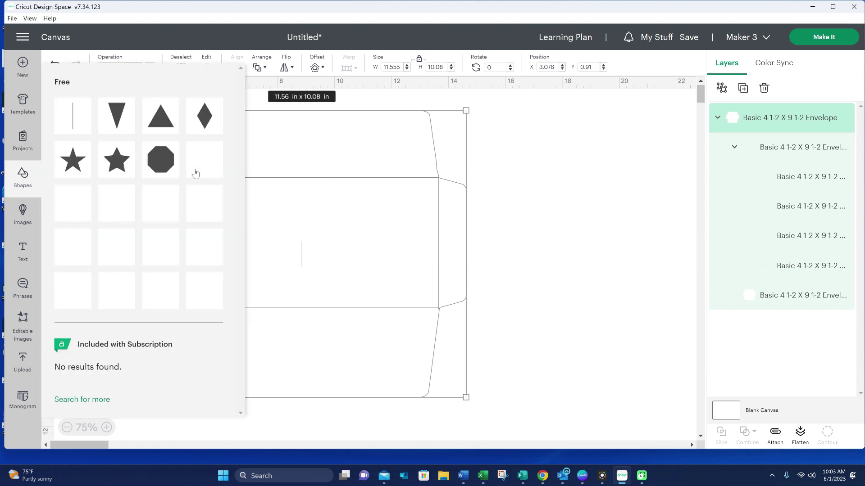
click(204, 246)
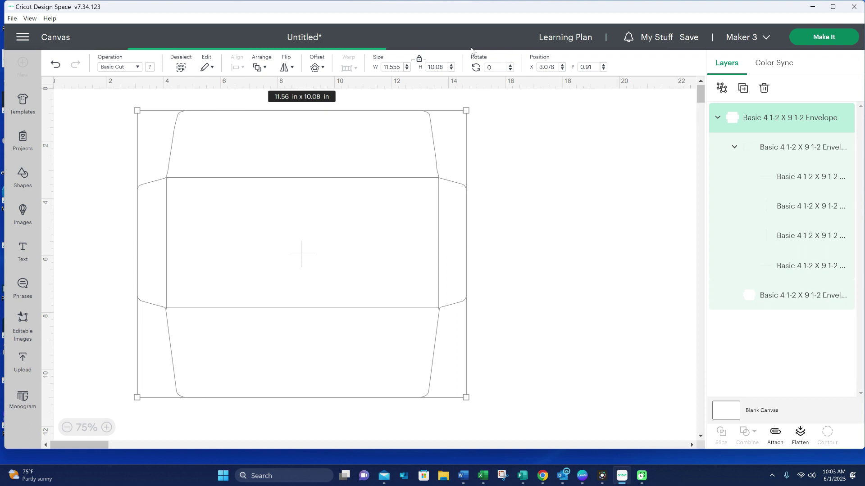
click(421, 61)
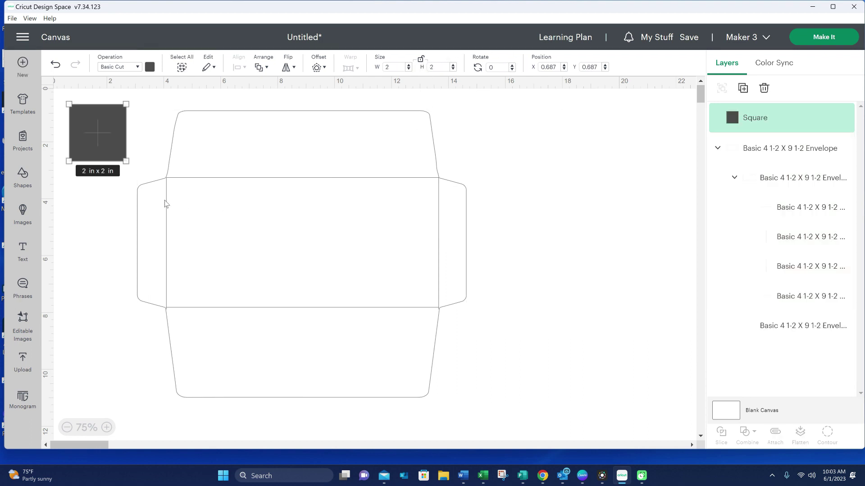
click(401, 68)
key(Tab)
text(4)
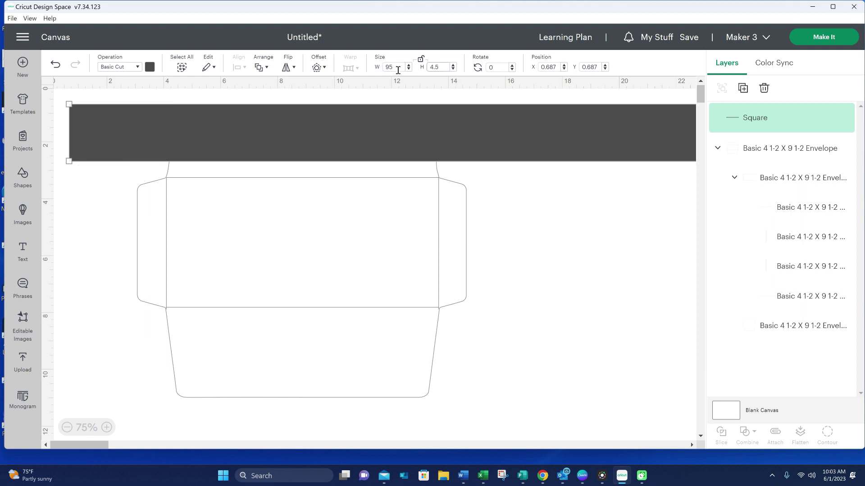
text(.5)
key(Return)
click(398, 70)
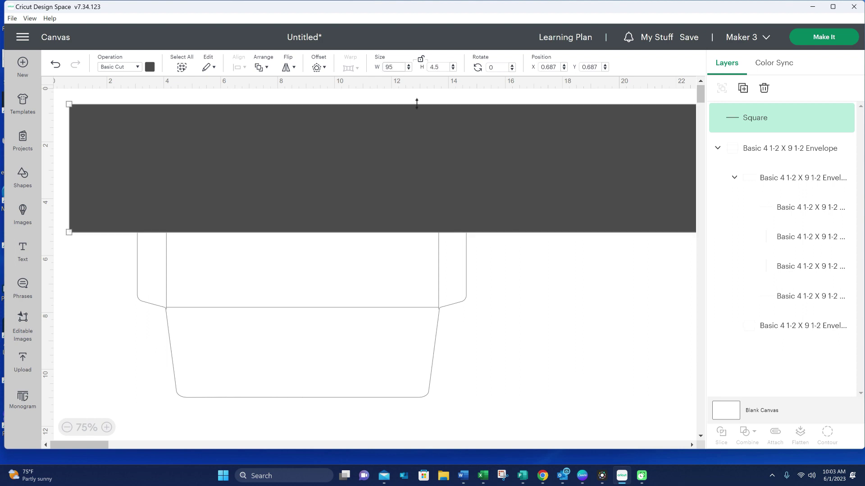
key(Return)
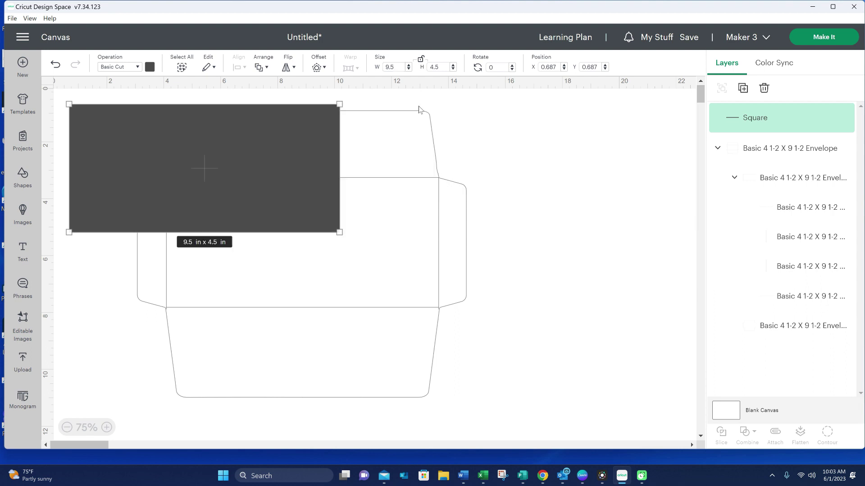
Check the envelope's size by laying the rectangle over its center panel, and delete the rectangle.
drag(166, 192, 257, 259)
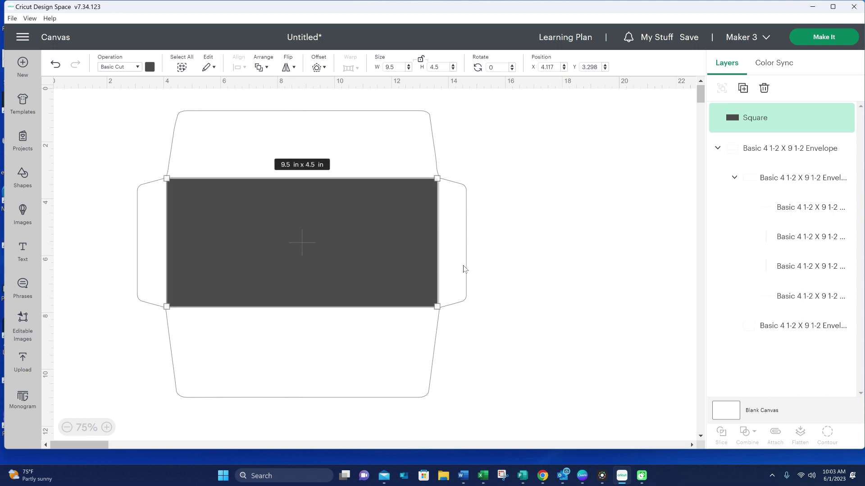
click(515, 279)
click(363, 238)
drag(306, 245, 583, 308)
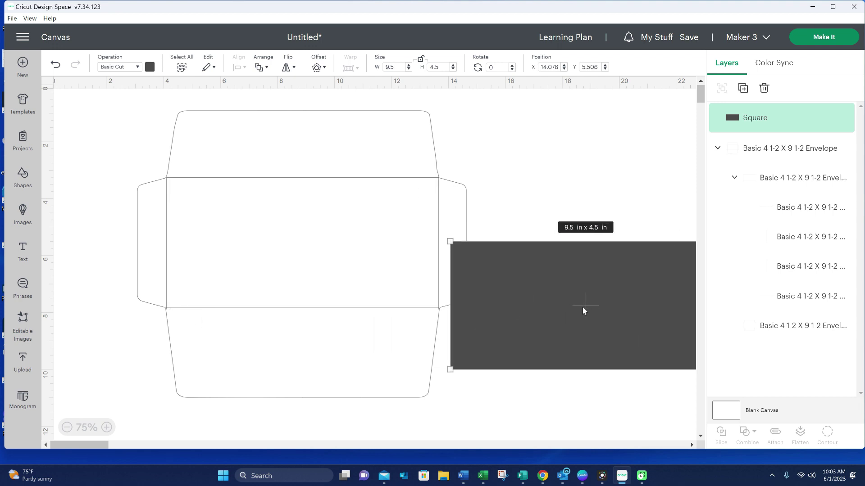
key(Delete)
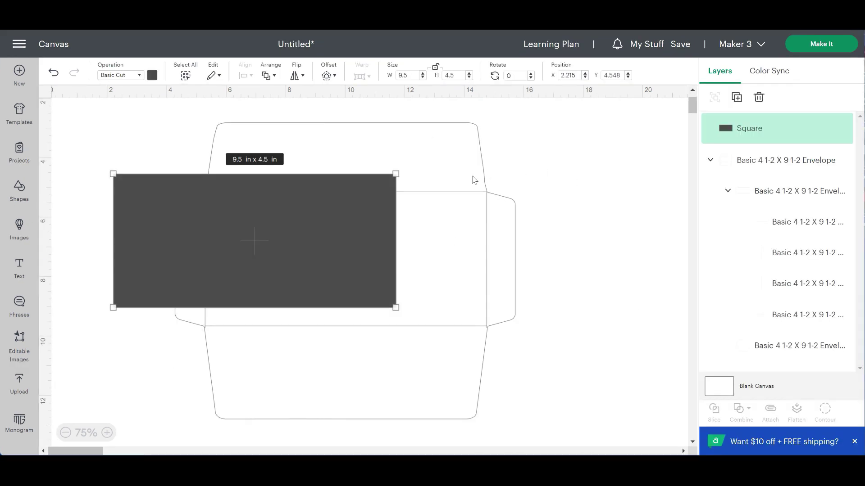
Shrink the envelope to about 9.7 × 8.46 in and align the rectangle with the upper-left corner of its center panel.
click(474, 176)
drag(509, 123, 464, 168)
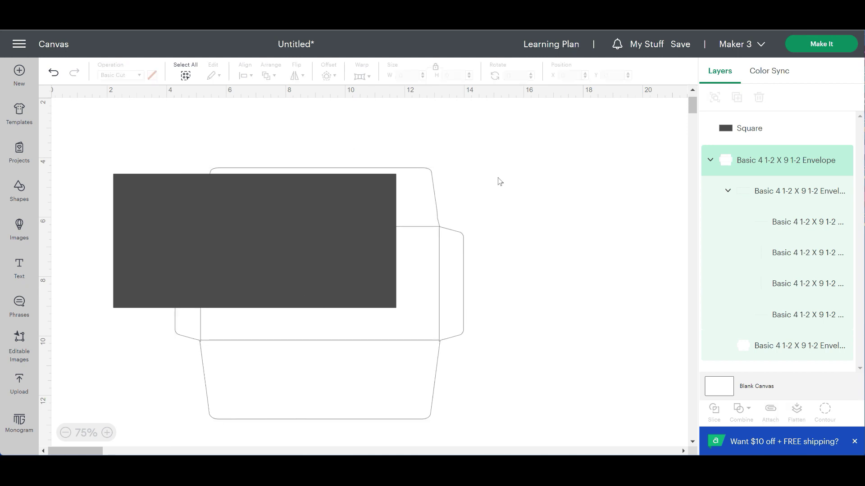
click(515, 214)
drag(212, 209, 300, 260)
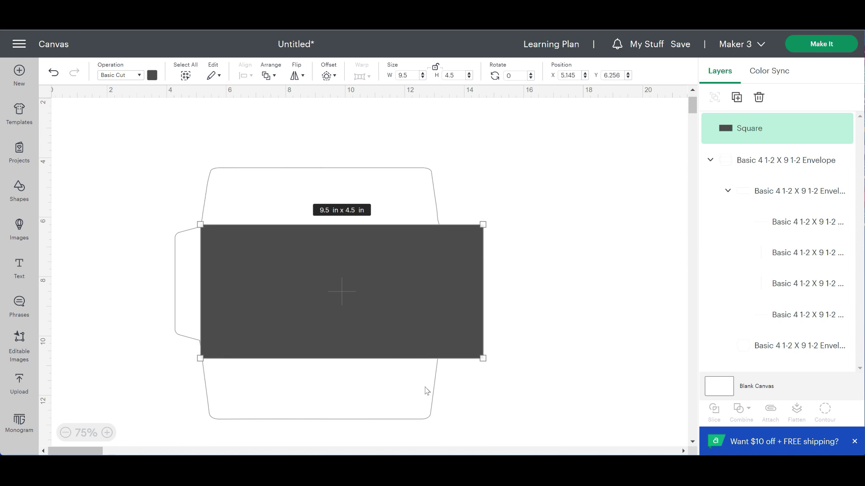
Enlarge the envelope proportionally to about 11.49 × 10.02 in so its center panel matches the rectangle, and delete the rectangle.
scroll(549, 354, down, 2)
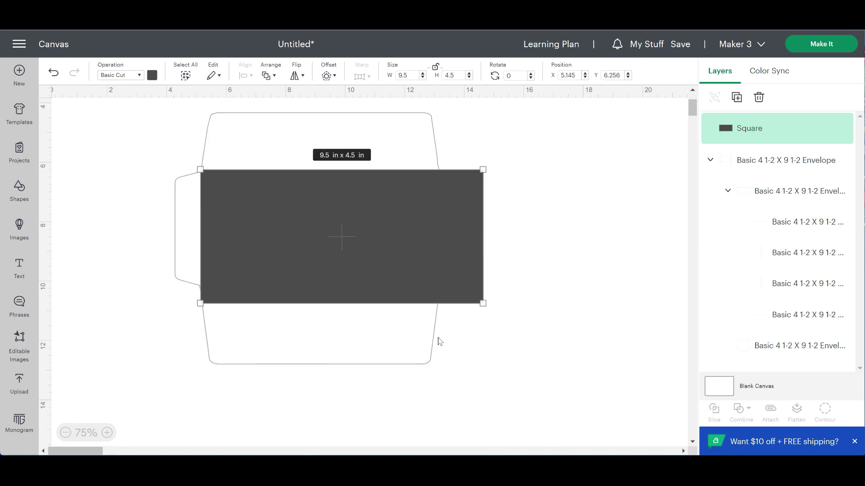
click(502, 348)
click(419, 340)
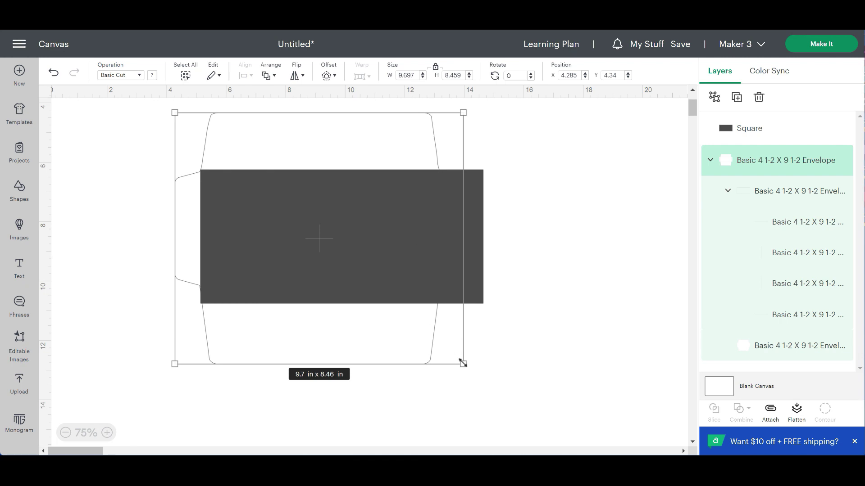
drag(463, 363, 517, 413)
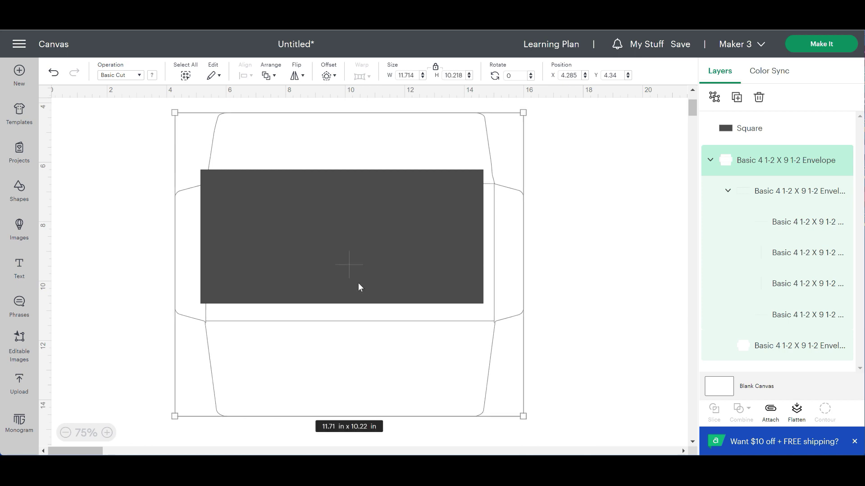
drag(361, 292, 353, 272)
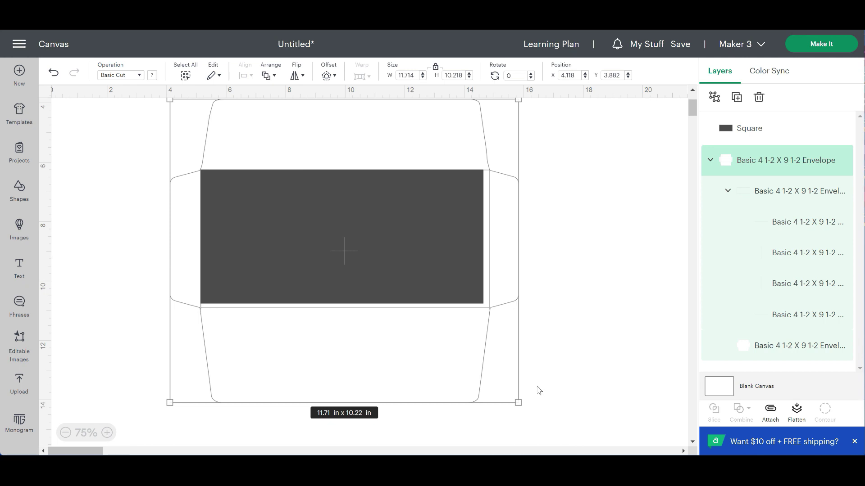
drag(517, 401, 511, 395)
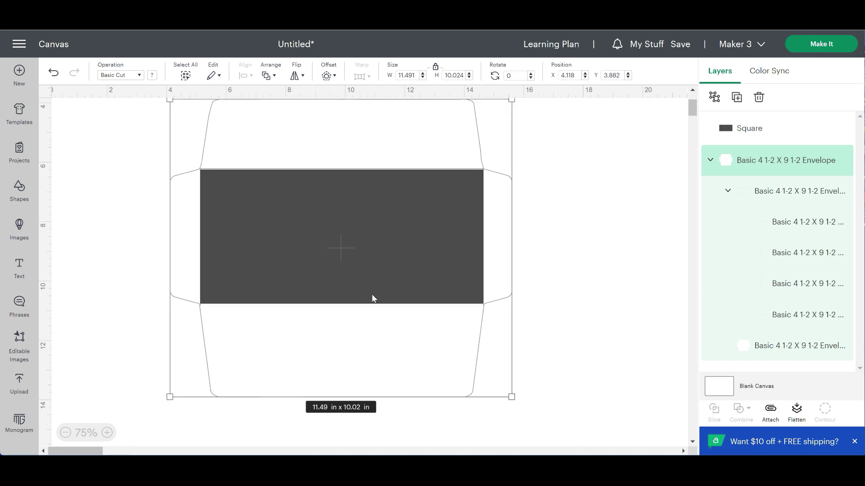
drag(372, 296, 371, 296)
key(ctrl+z)
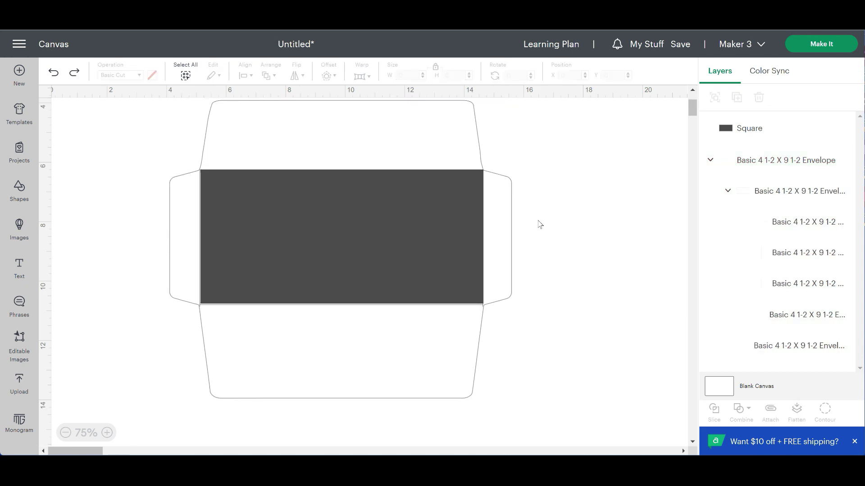
click(460, 186)
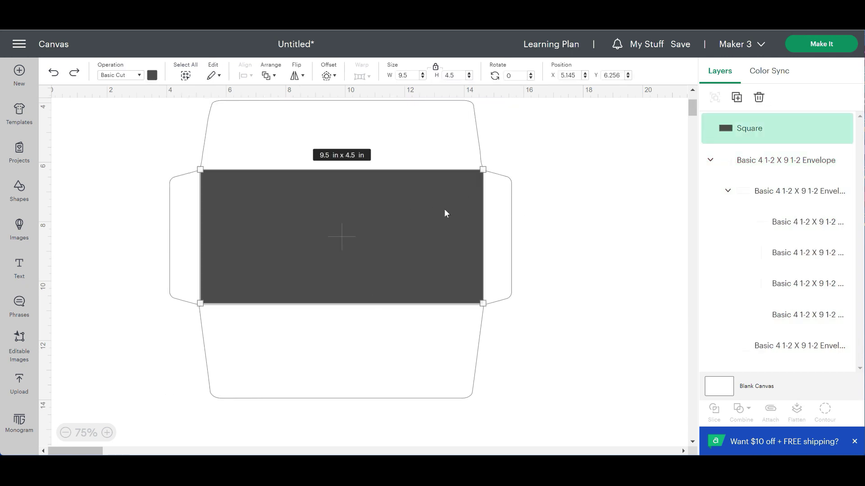
key(Delete)
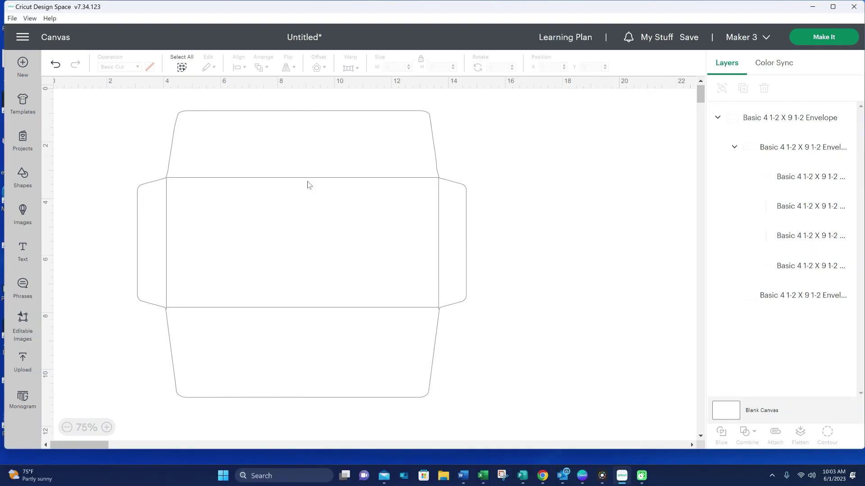
Ungroup the envelope so the fold lines are separate from the outer outline.
click(306, 184)
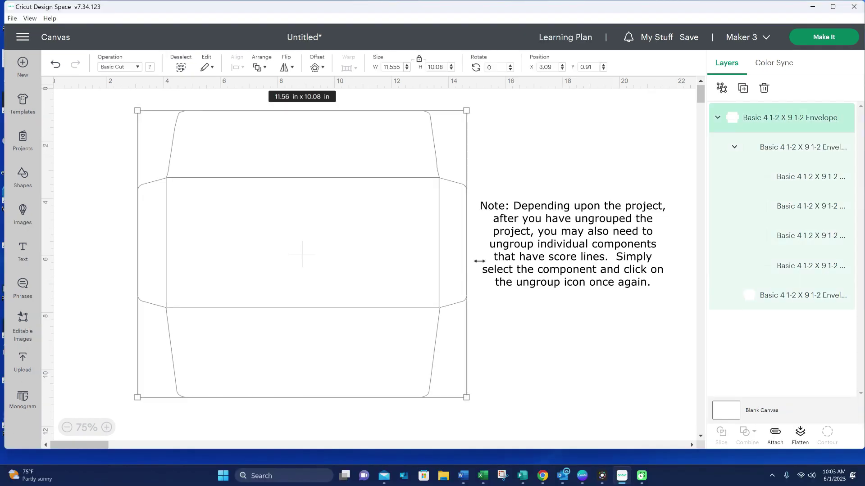
click(721, 88)
click(608, 174)
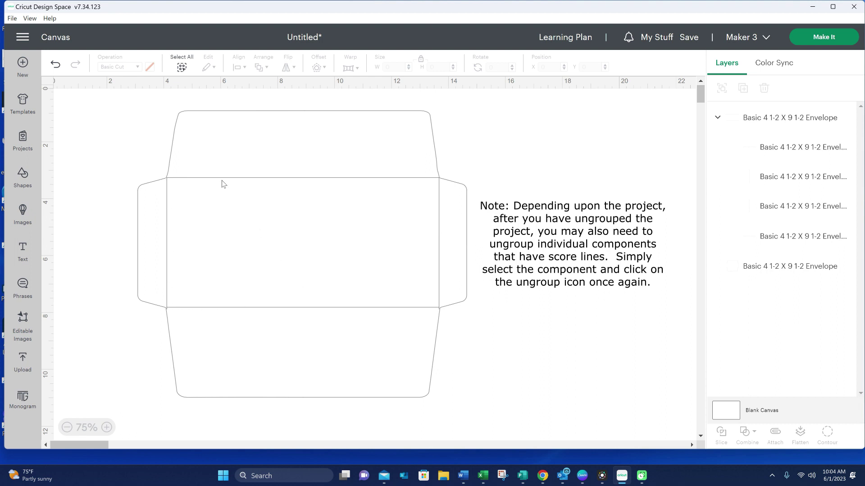
Change the operation of the four fold lines around the center panel to Score.
click(218, 192)
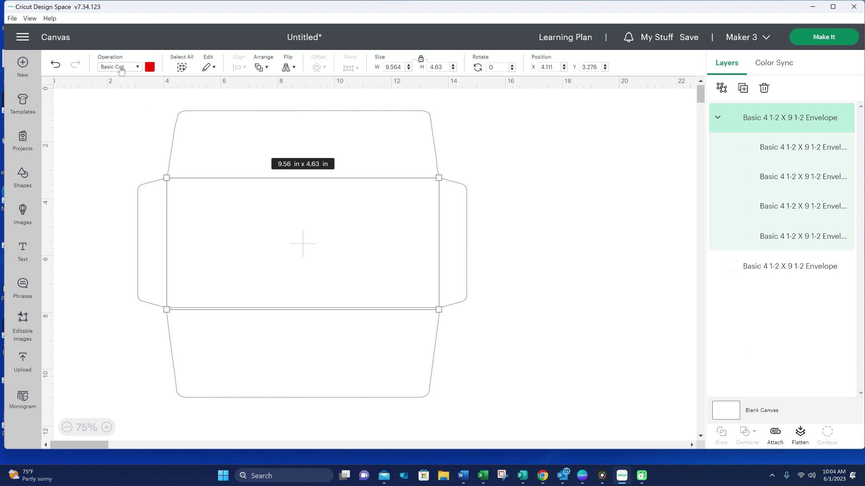
click(138, 68)
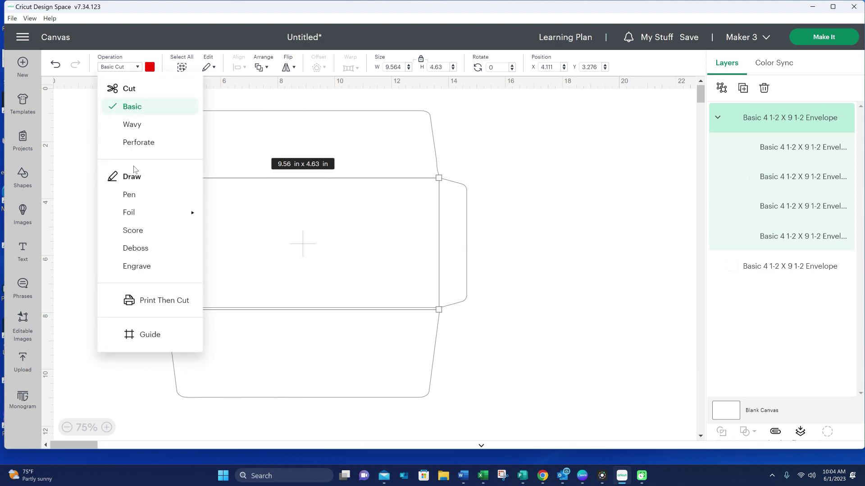
click(130, 229)
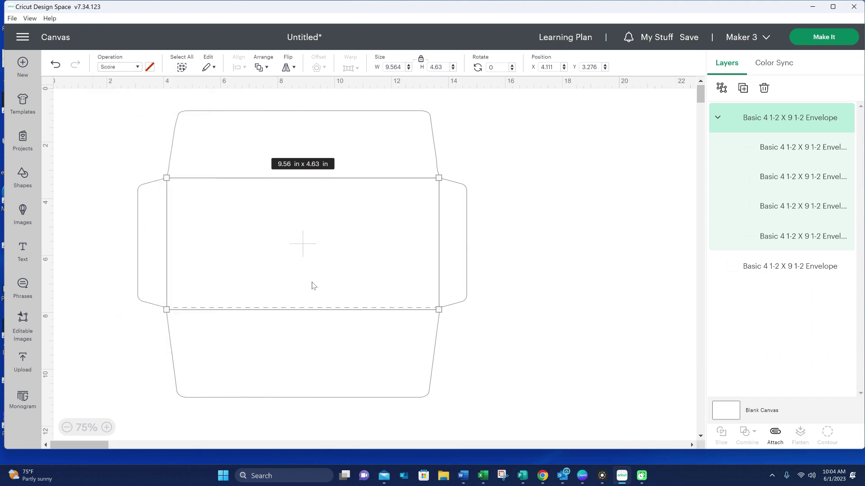
click(531, 351)
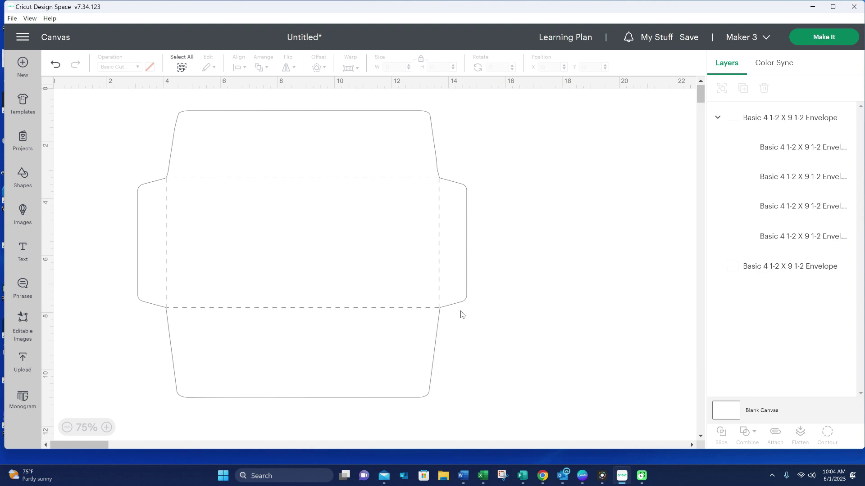
Attach the score lines to the envelope outline.
drag(546, 355, 116, 138)
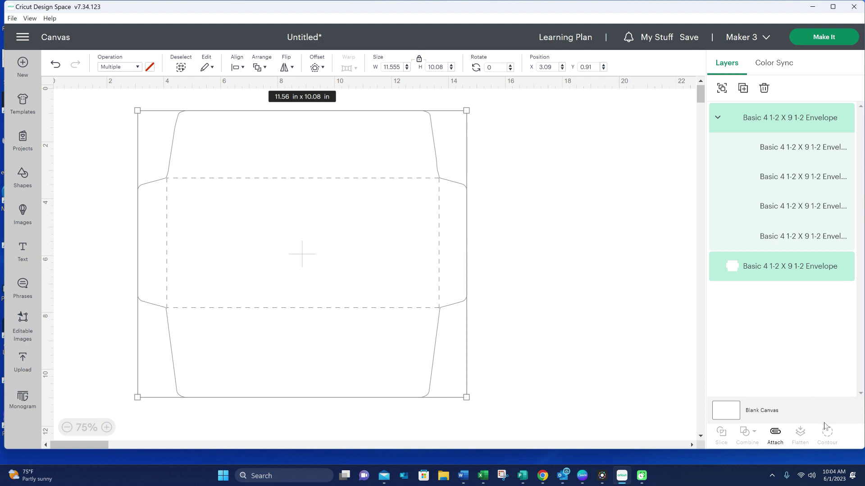
click(775, 435)
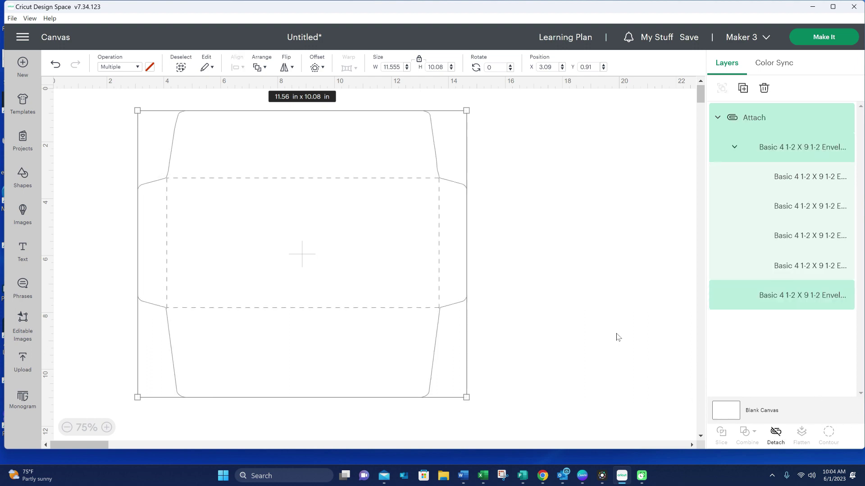
click(617, 337)
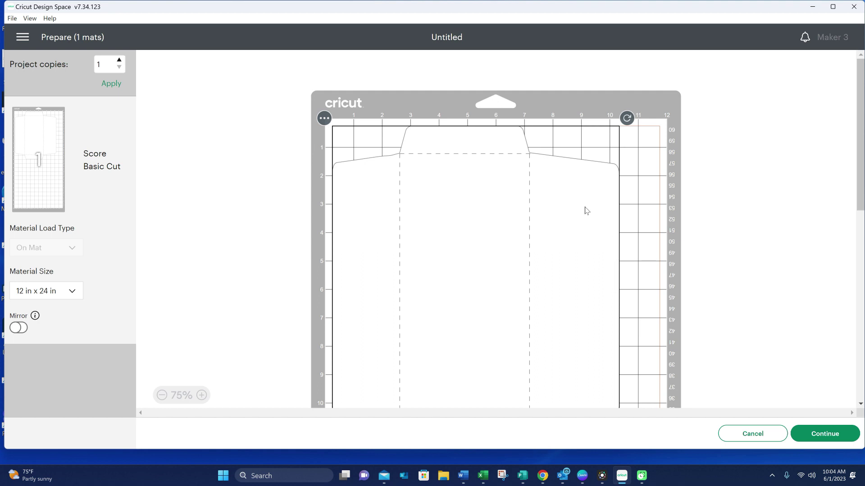
Examine how the envelope's cut and score lines are laid out on the 12 in x 24 in mat.
scroll(584, 234, down, 5)
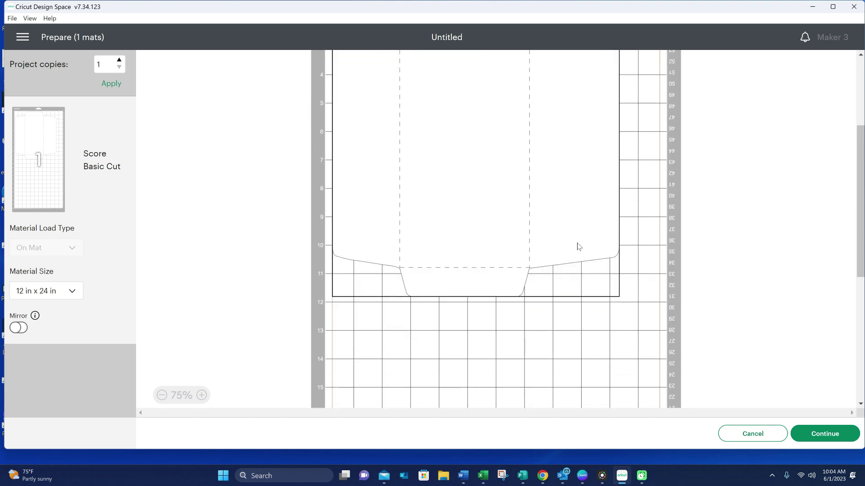
scroll(579, 245, up, 2)
scroll(572, 241, up, 2)
scroll(585, 243, up, 2)
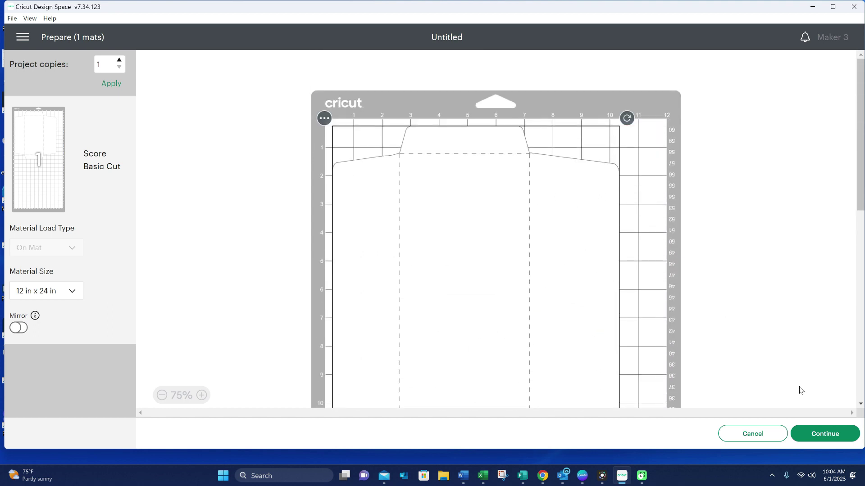